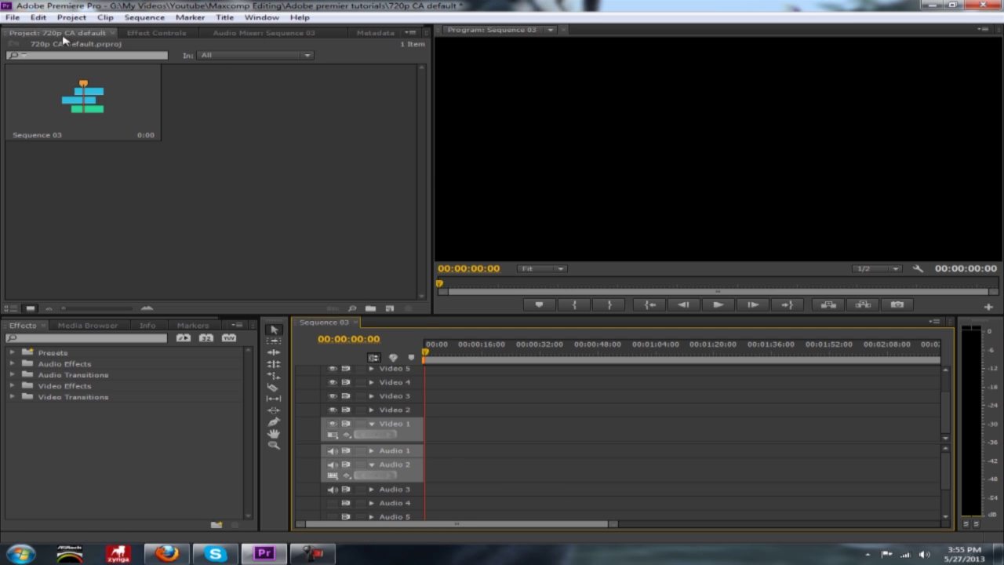
Step: Import the Wildlife.wmv video into the project
click(12, 17)
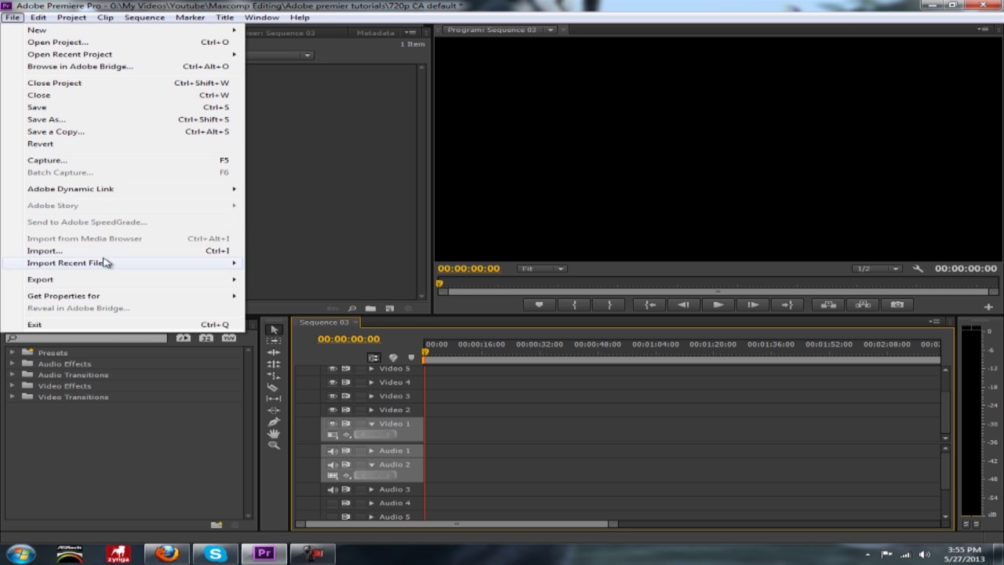
click(105, 251)
click(198, 134)
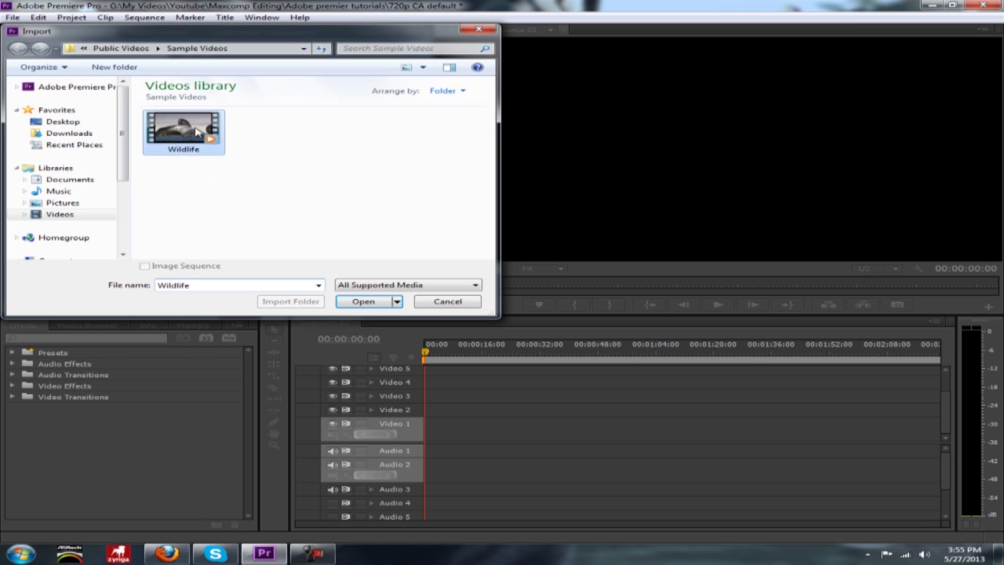
click(361, 302)
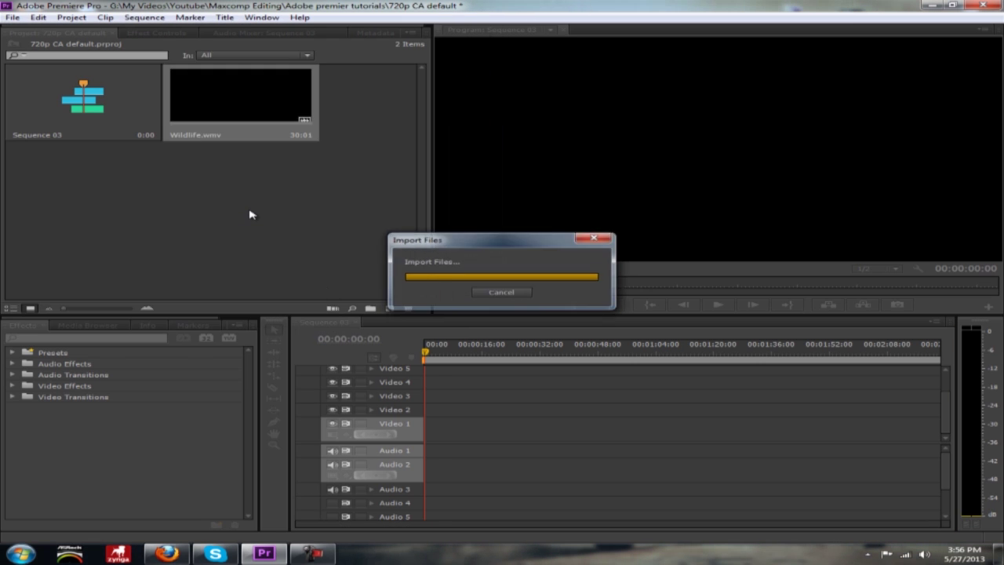
Step: Place Wildlife.wmv at the sequence start, keeping existing settings, scaled to frame size, with Audio 1 expanded
drag(231, 138, 430, 448)
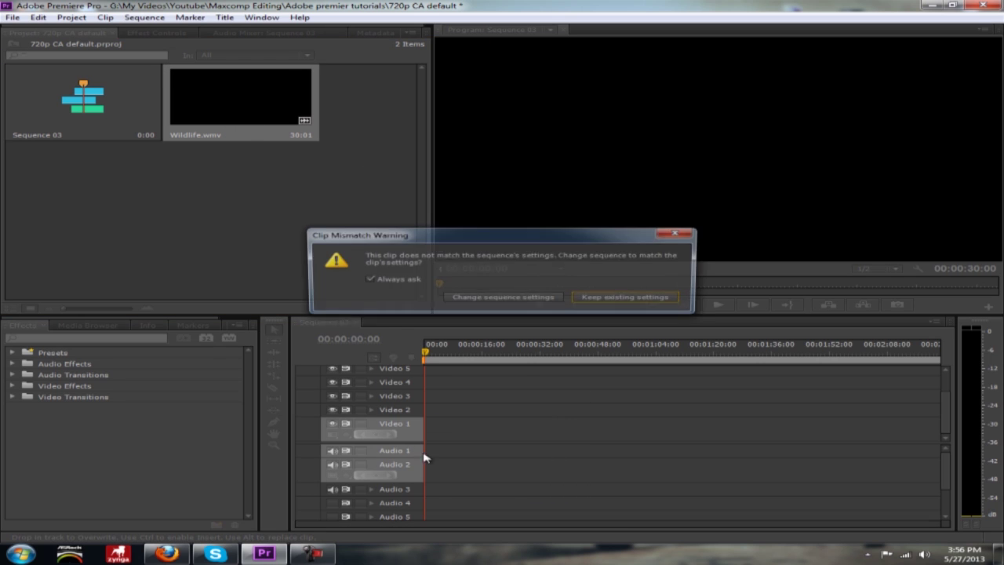
click(610, 298)
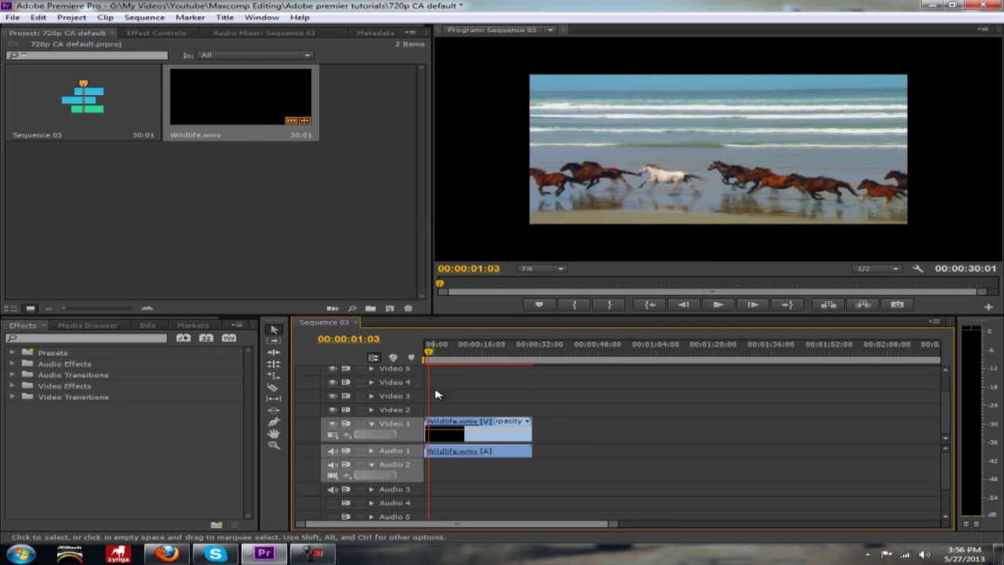
right_click(481, 431)
click(543, 310)
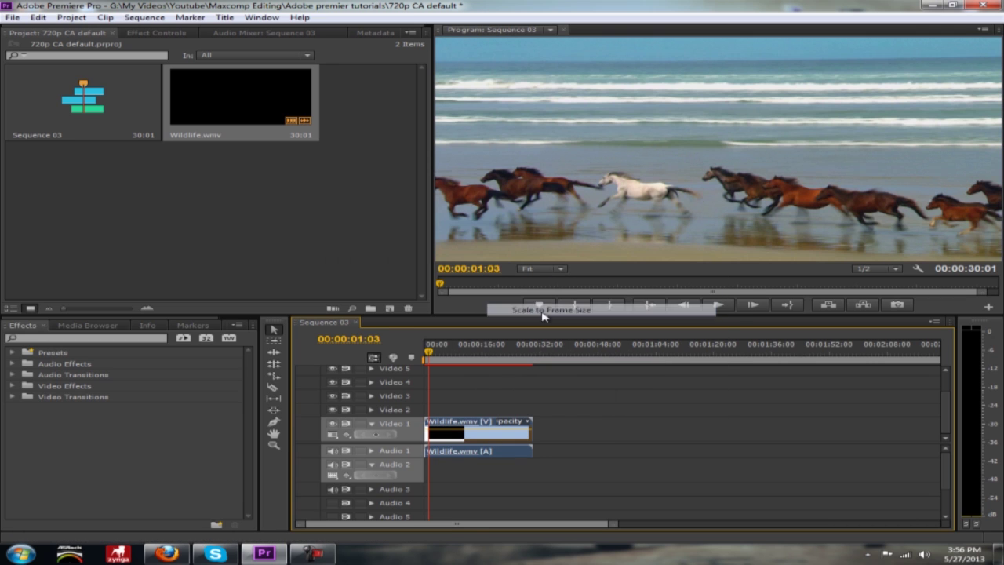
key(Home)
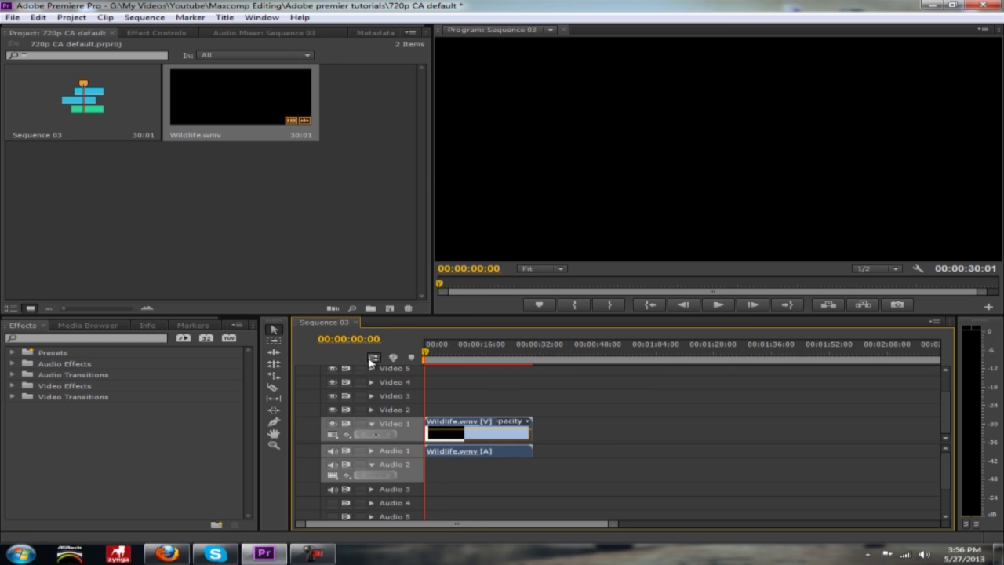
click(371, 450)
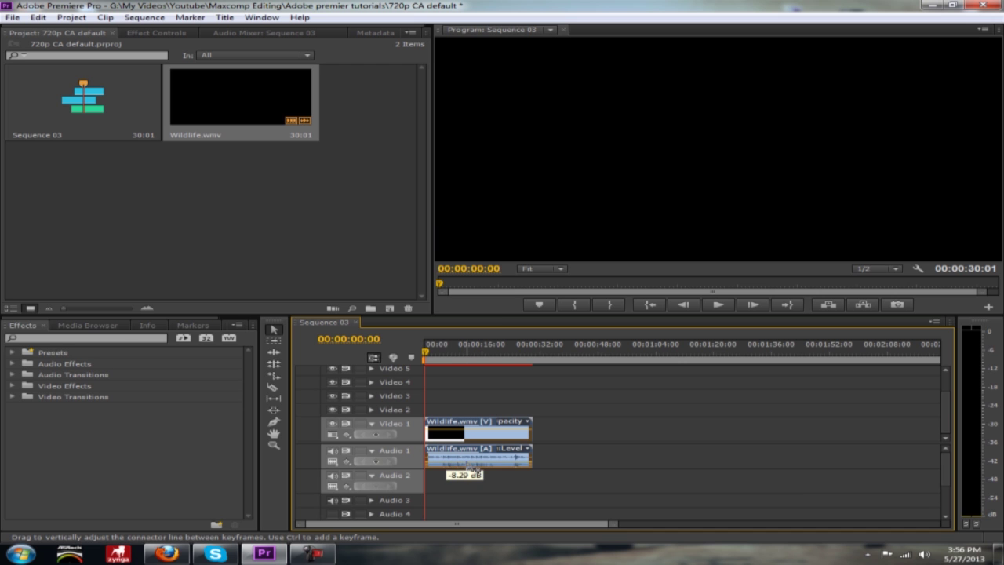
Step: Collapse Audio 1, preview about five seconds of the galloping horses, then scrub ahead
click(371, 451)
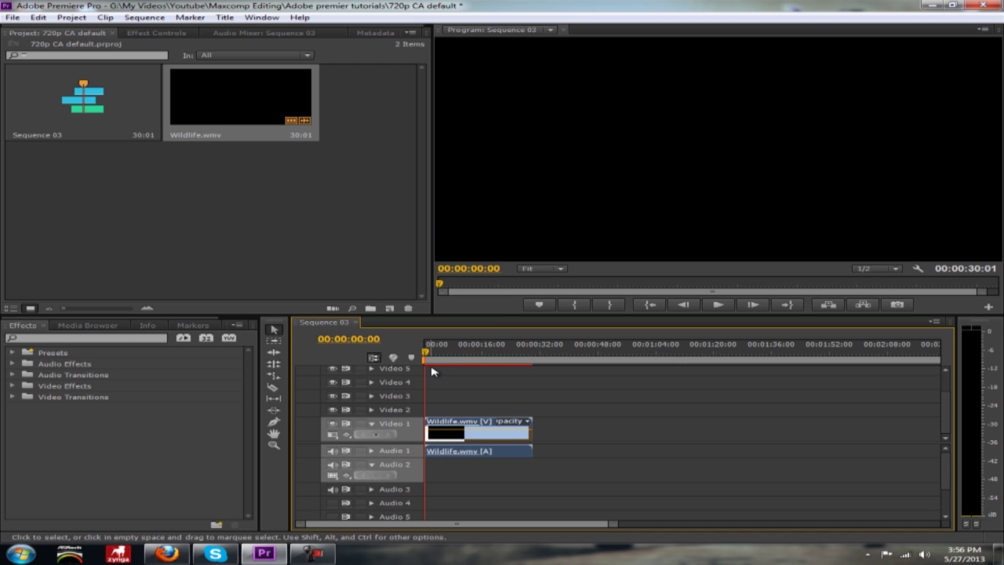
click(718, 306)
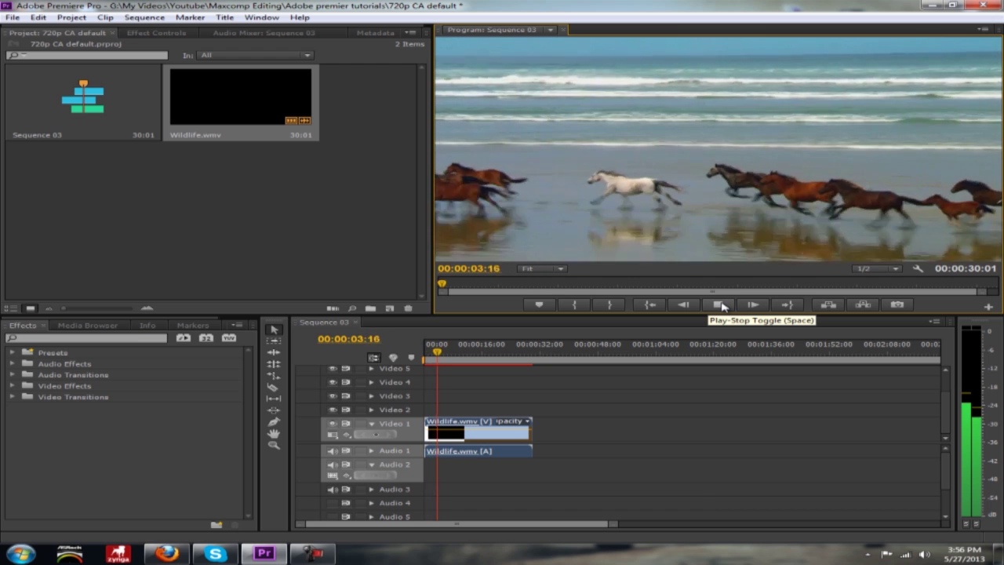
click(722, 305)
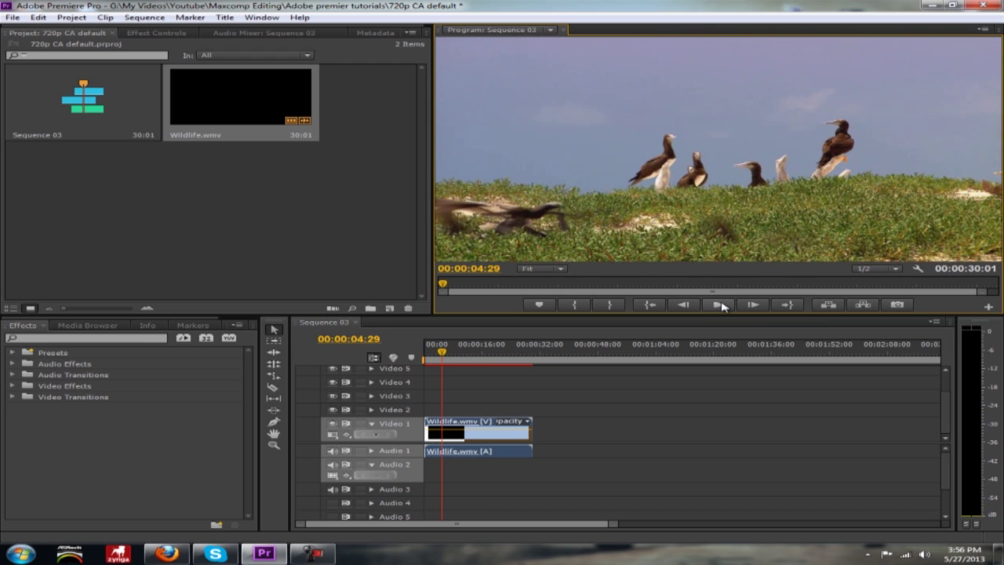
drag(463, 354, 438, 357)
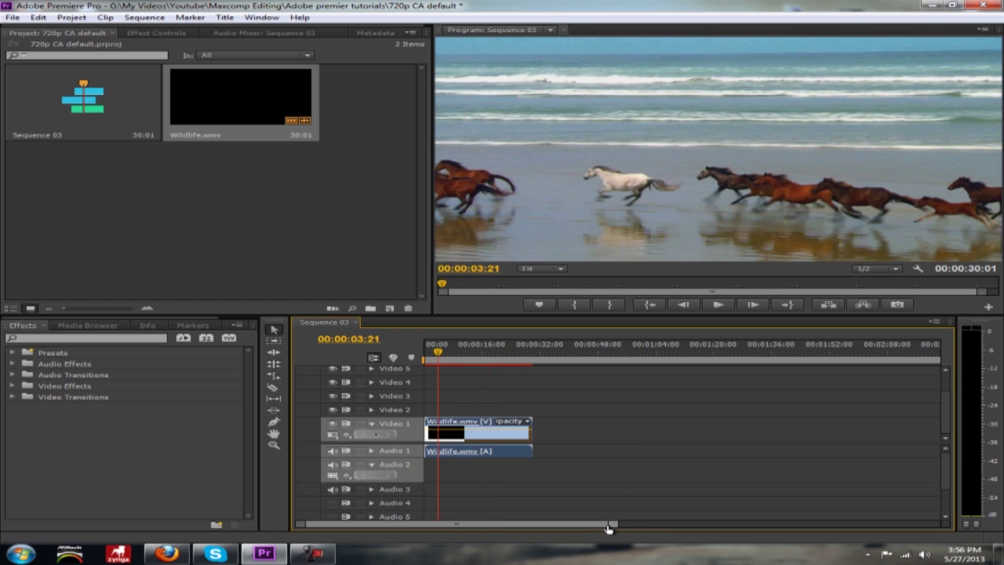
Step: Zoom the timeline in on the clip's first ten seconds around 00:00:02:09
drag(610, 527, 530, 530)
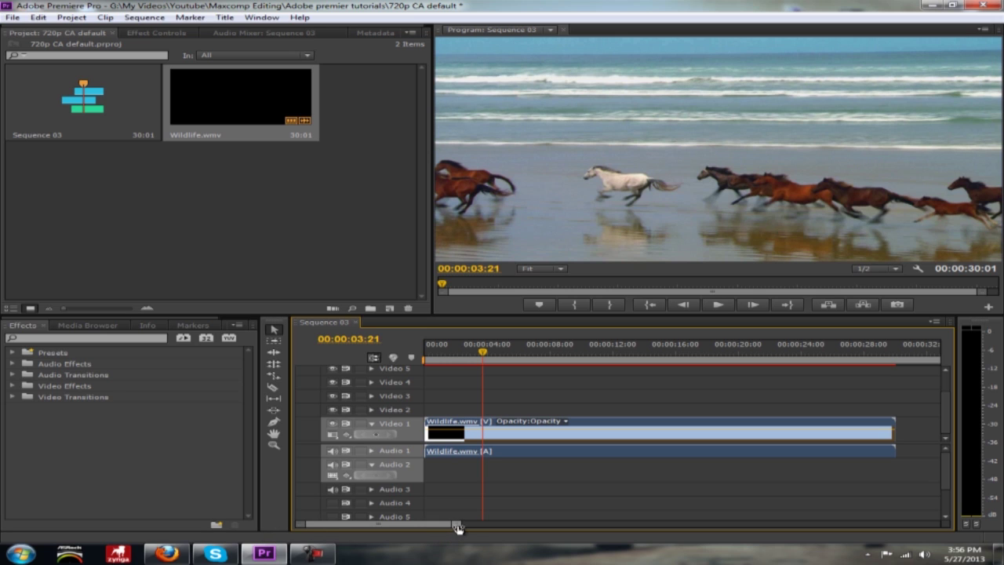
drag(458, 528, 535, 531)
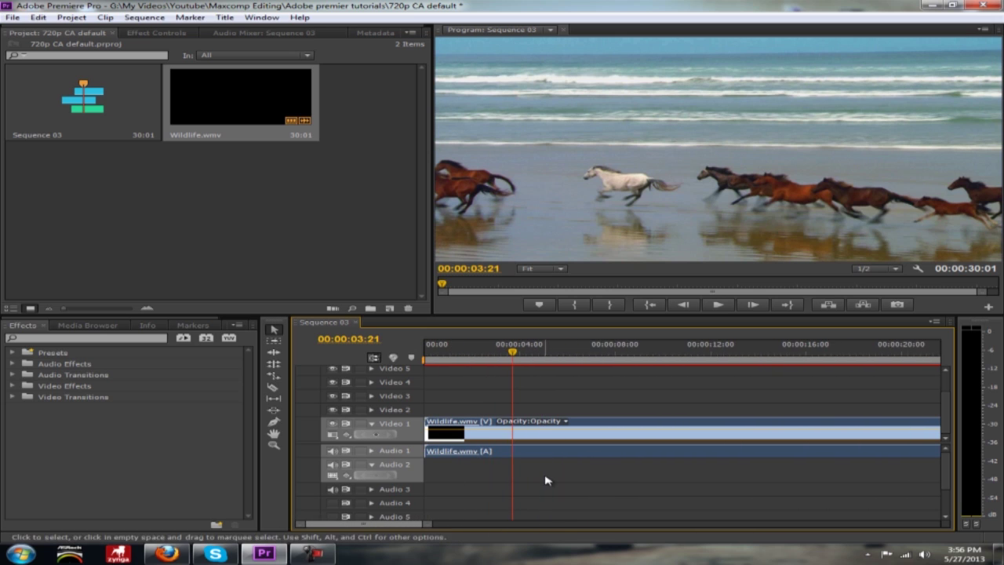
key(j)
key(k)
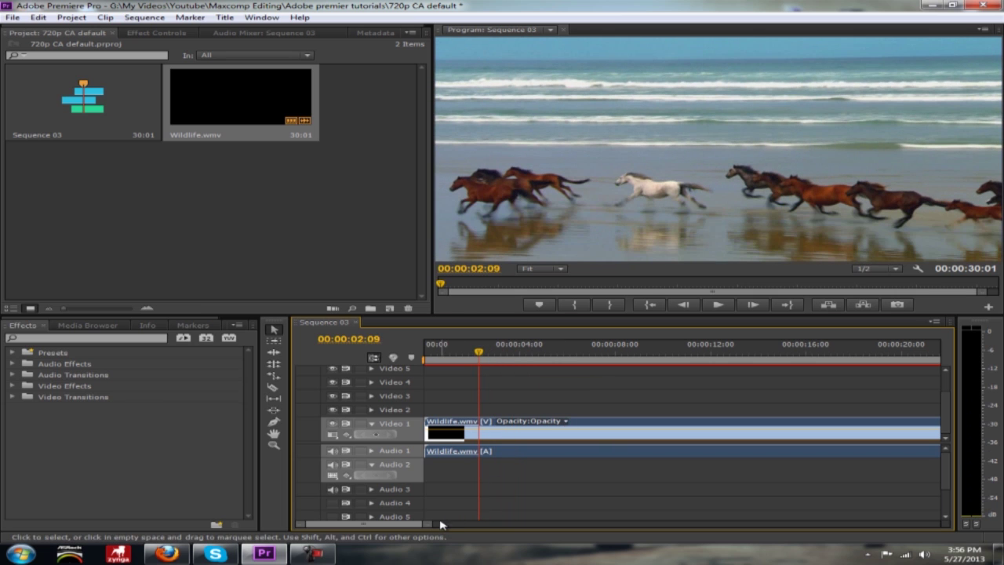
drag(429, 526, 502, 534)
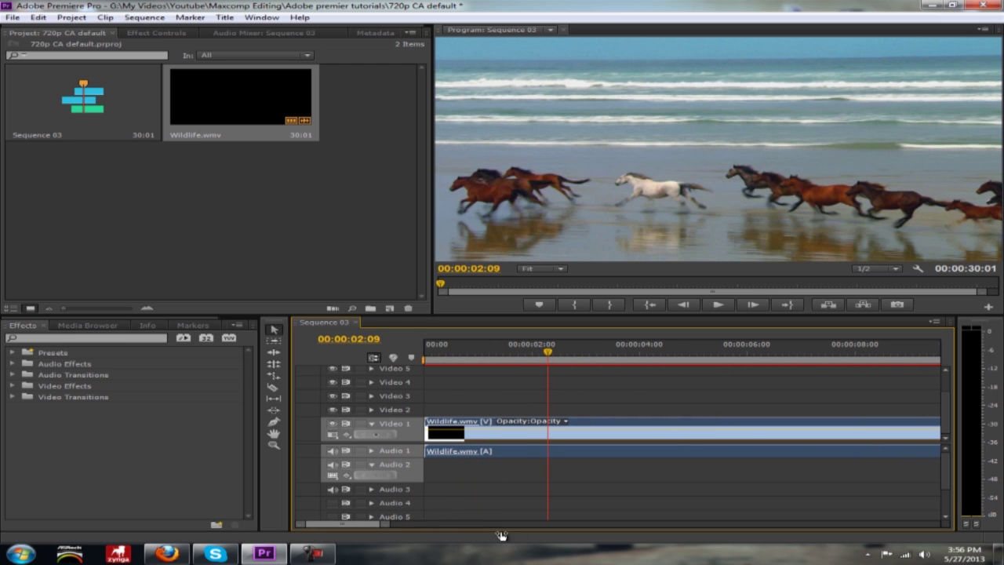
drag(527, 350, 404, 367)
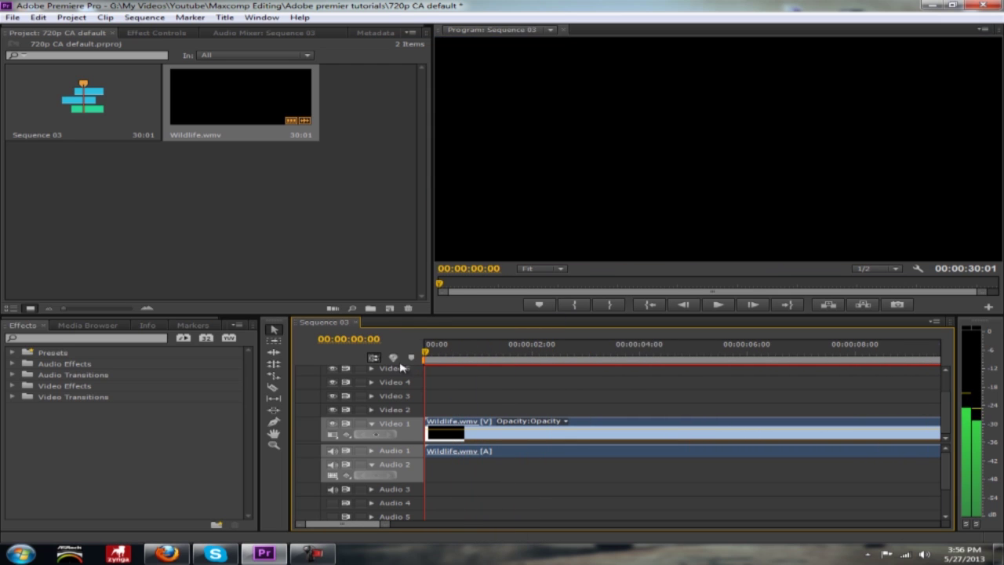
Step: Play the opening to about 00:00:03:09, then scrub back to the start
click(716, 306)
click(716, 307)
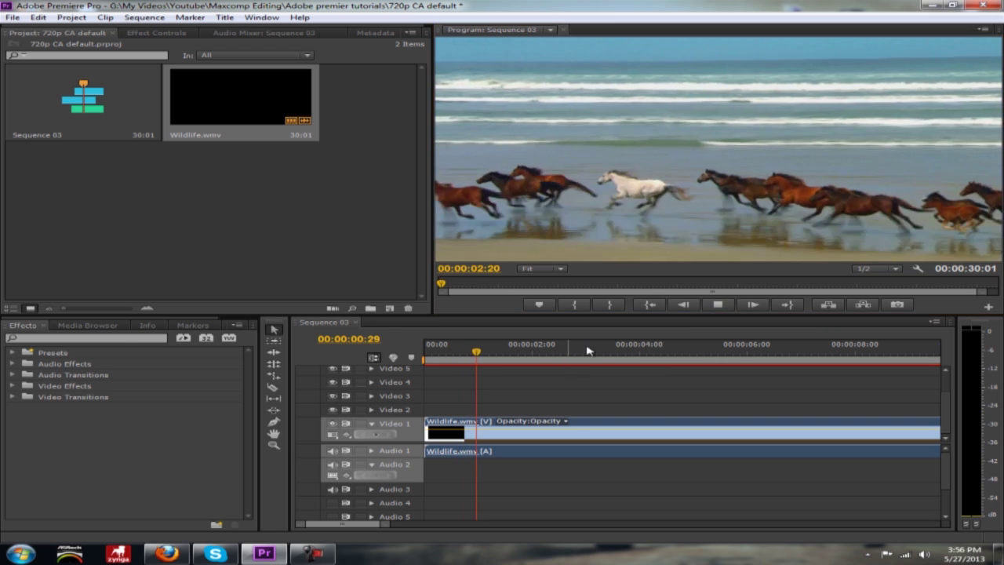
click(717, 306)
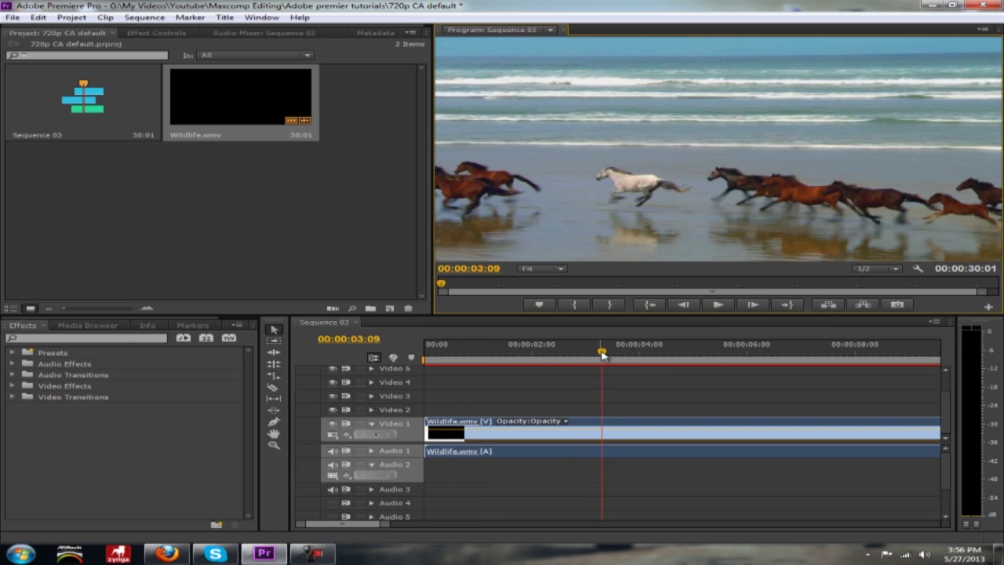
drag(602, 355, 632, 383)
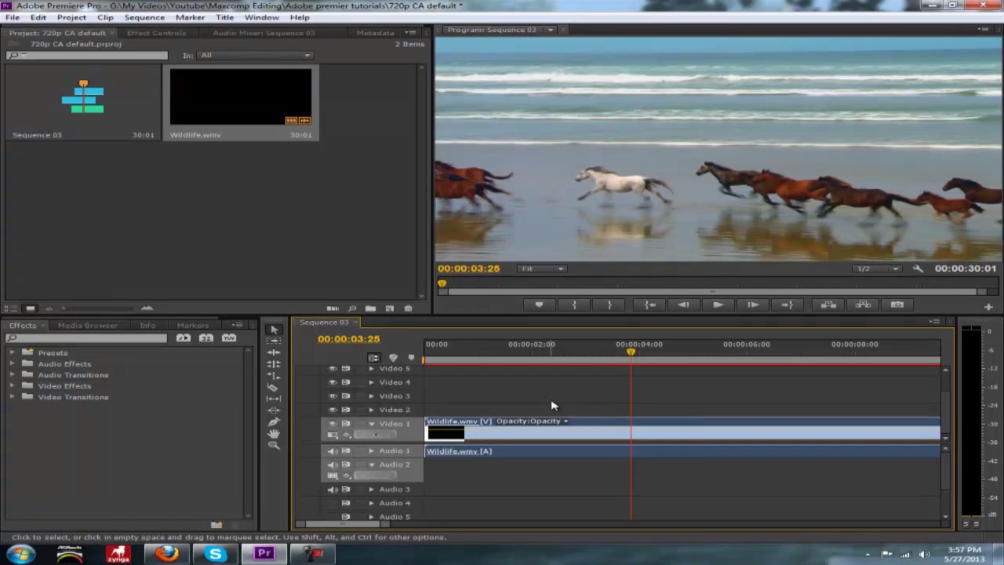
Step: Step the playhead forward frame by frame to about 00:00:04:00
click(752, 305)
click(751, 305)
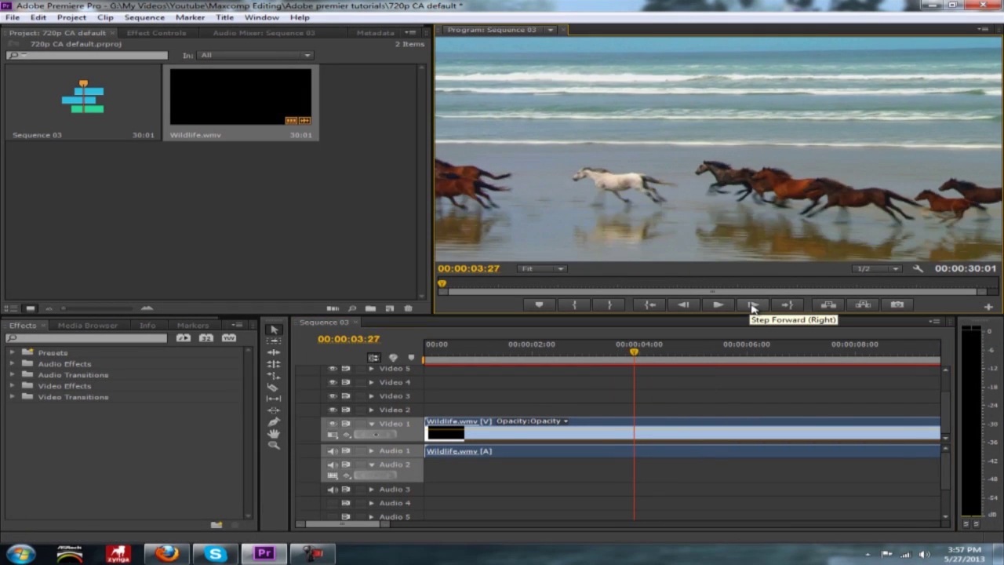
click(751, 305)
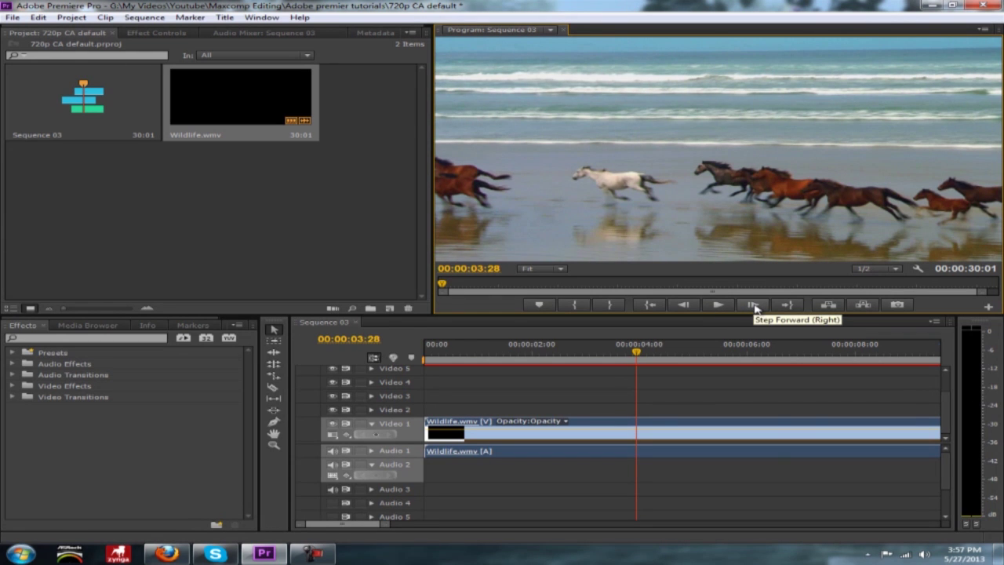
click(752, 305)
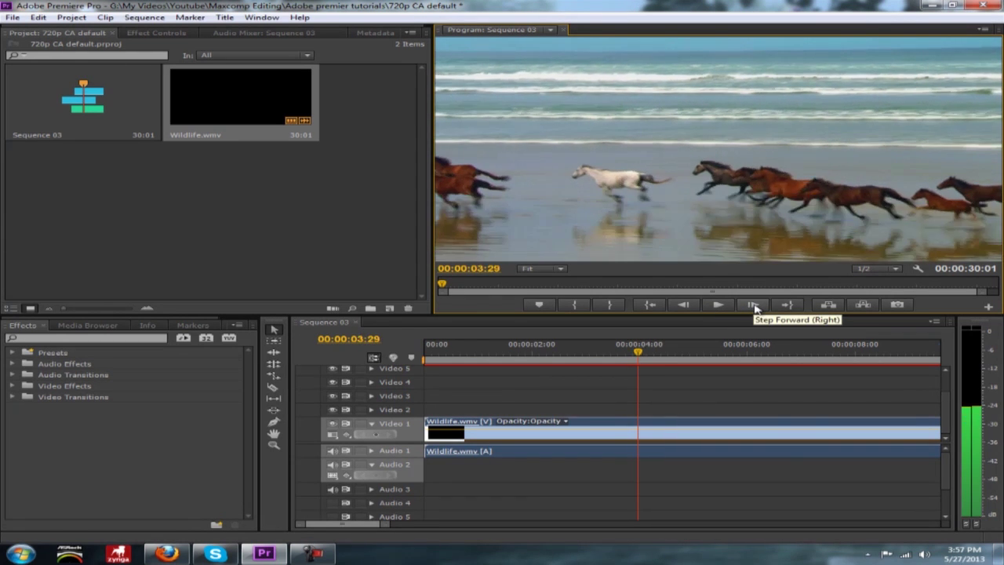
click(752, 305)
click(751, 306)
click(752, 305)
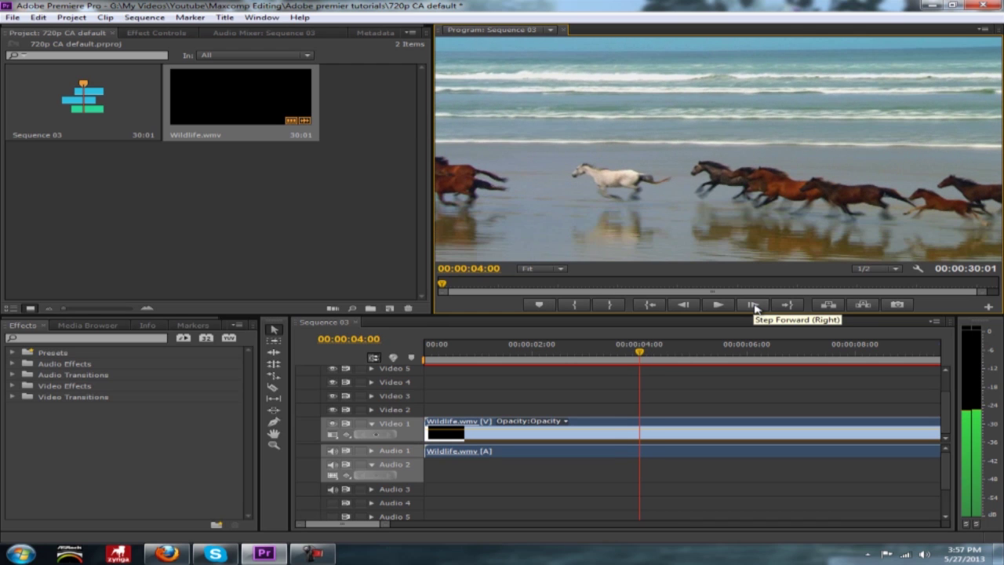
Step: Step back and forth to park on 00:00:04:04, the last horses frame before the birds
key(Right)
key(Right)
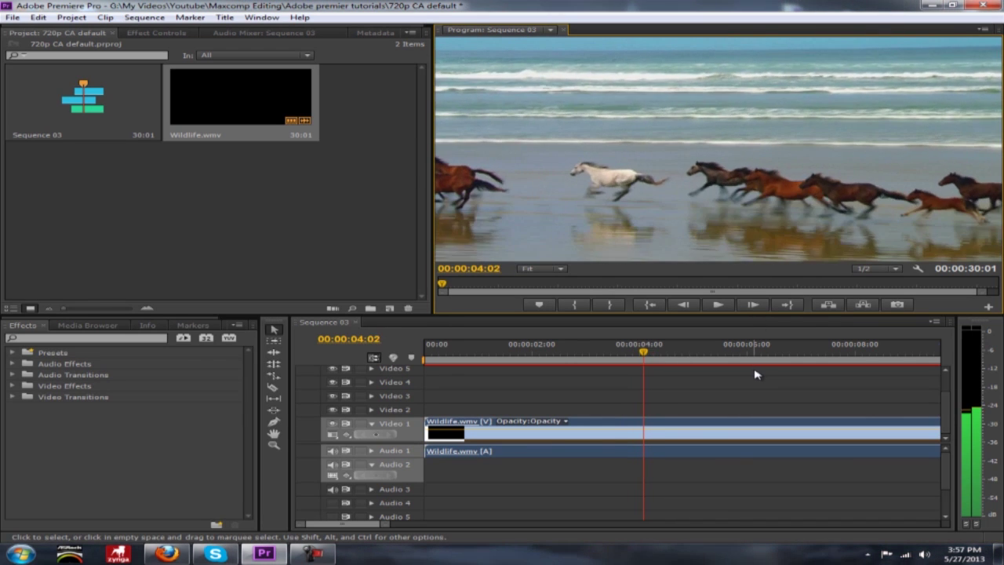
key(Right)
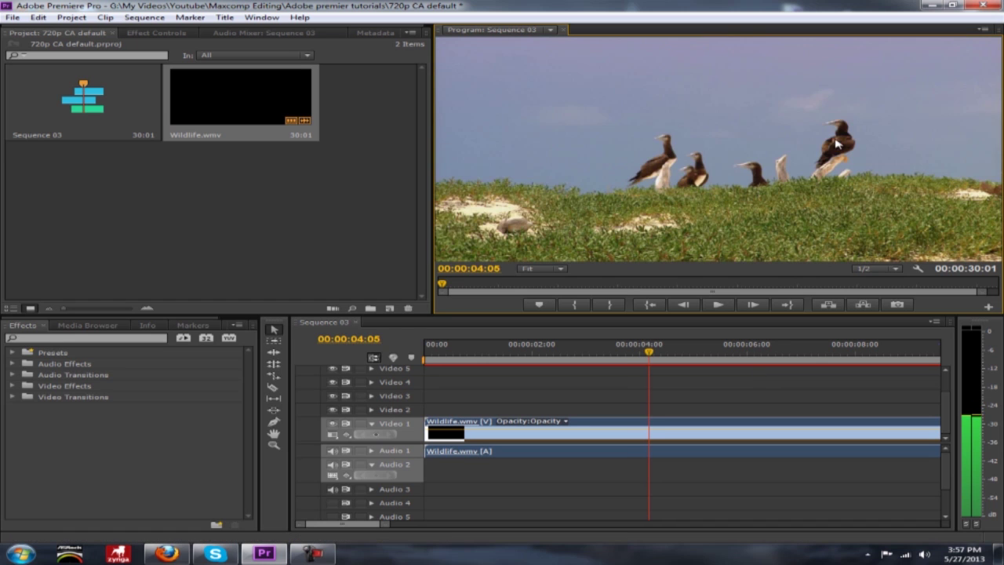
key(Left)
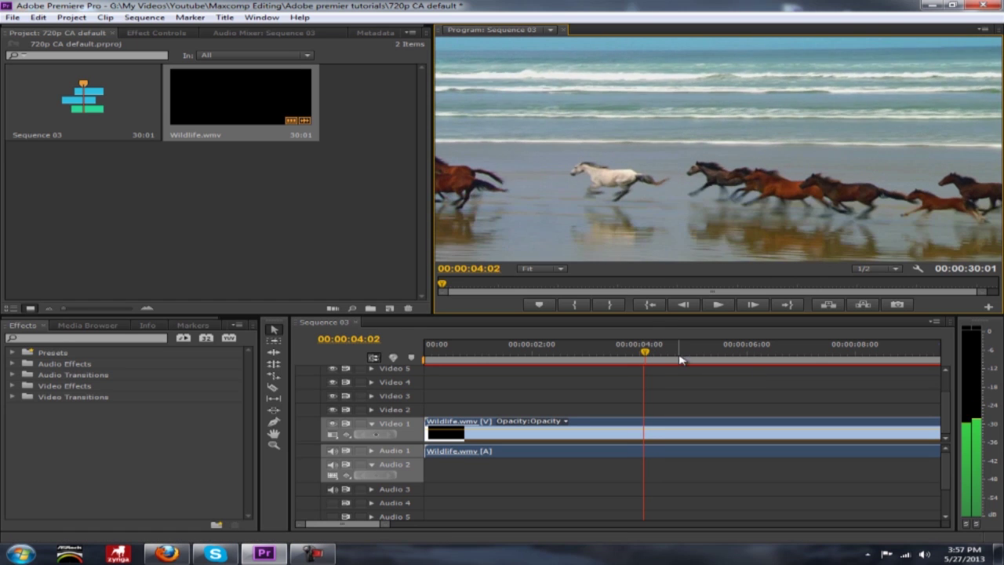
key(Right)
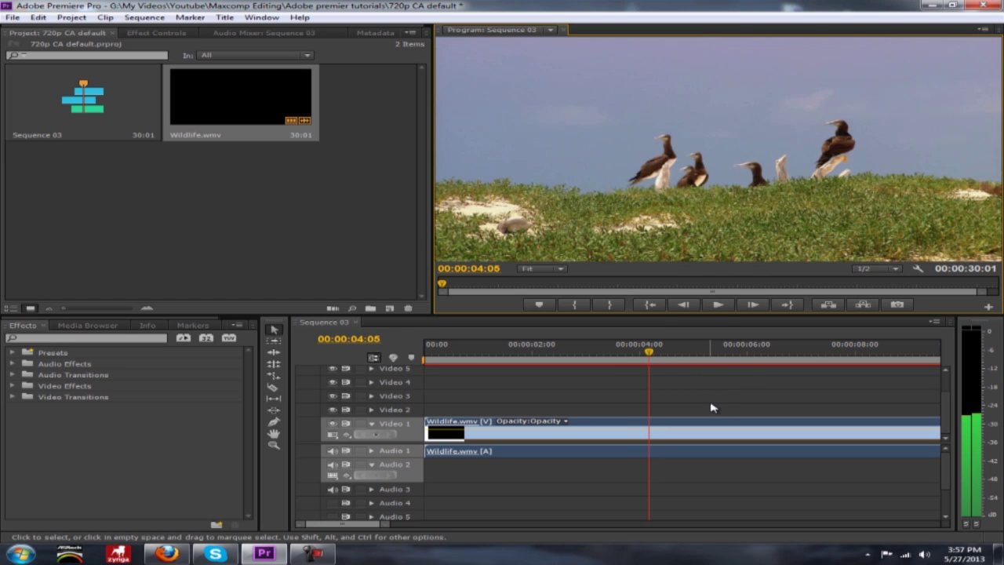
key(Left)
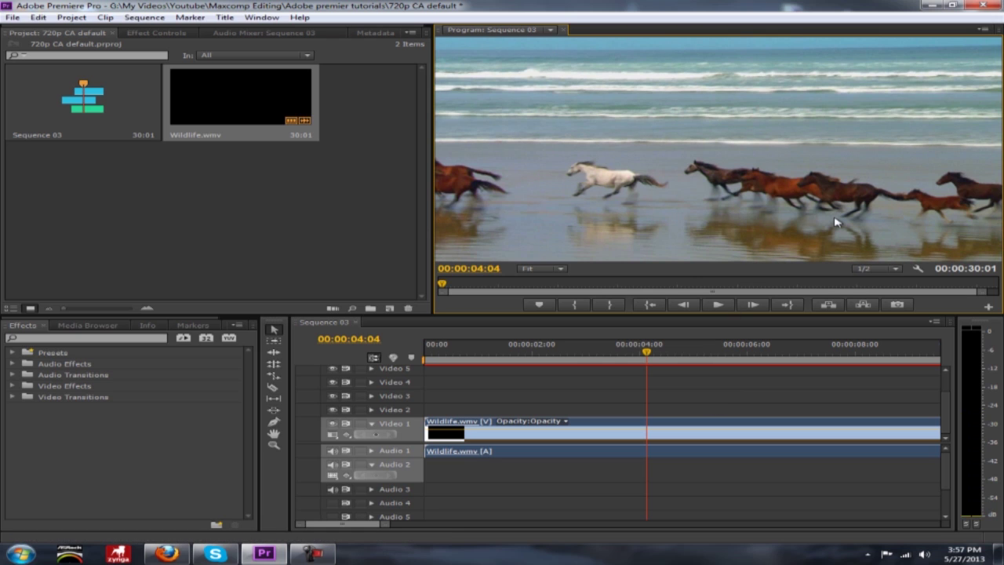
key(Right)
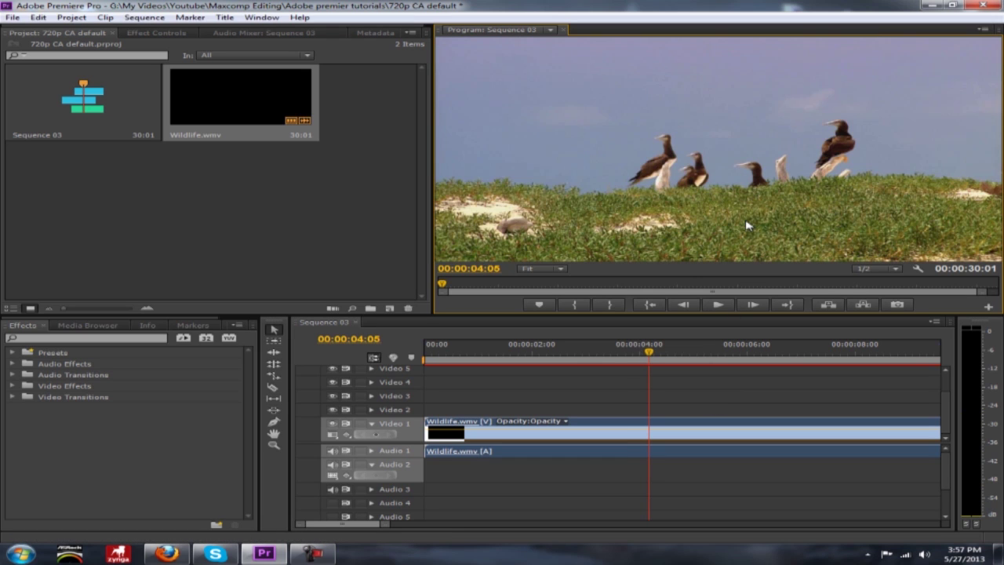
key(Left)
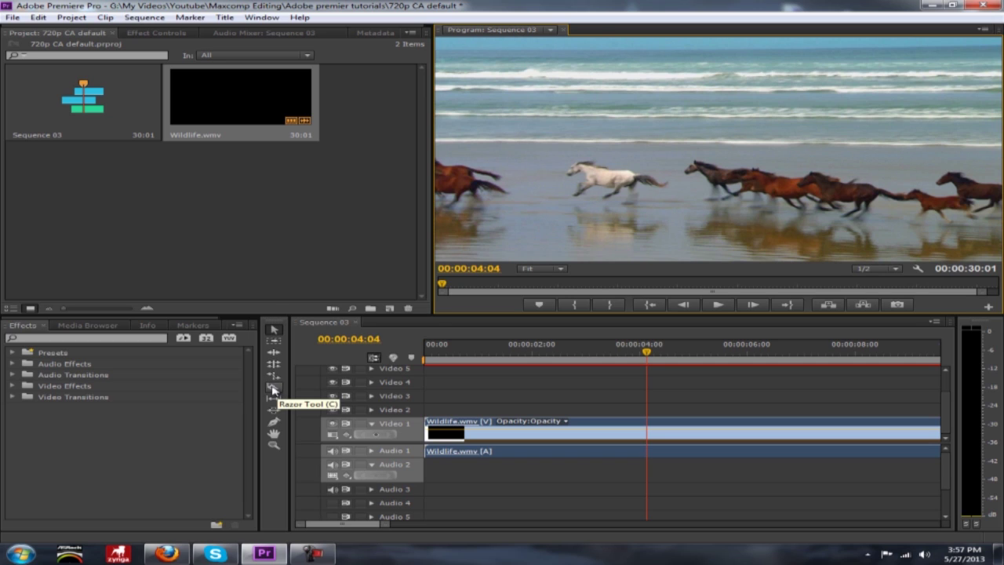
click(273, 387)
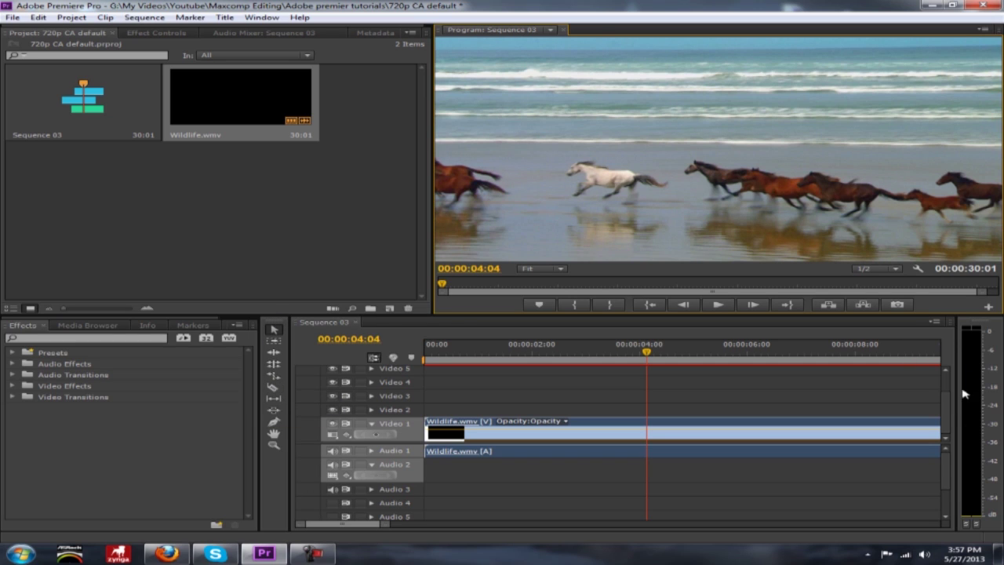
Step: Razor-cut the Wildlife clip at 00:00:04:04 and move the birds section up to Video 4
click(273, 388)
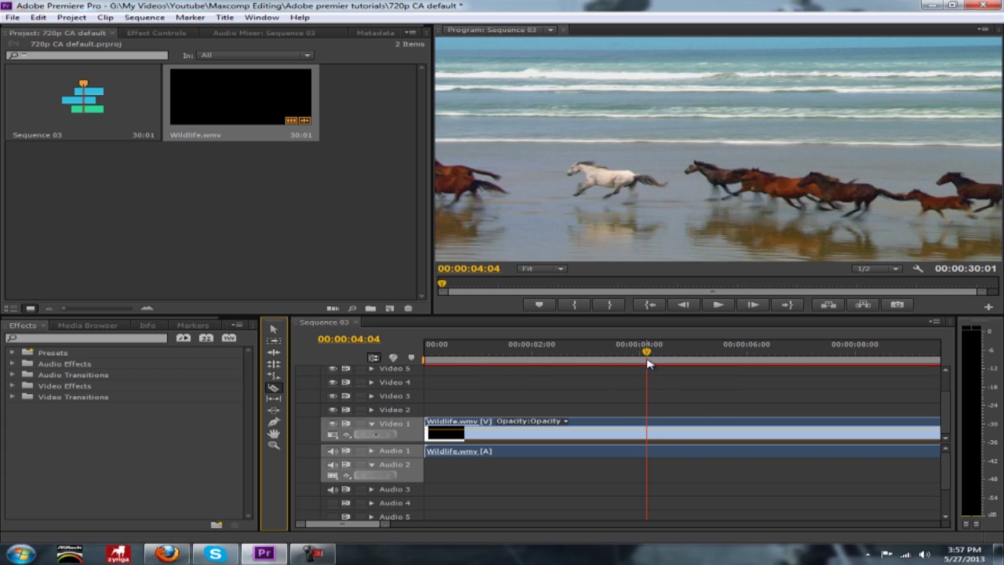
click(649, 422)
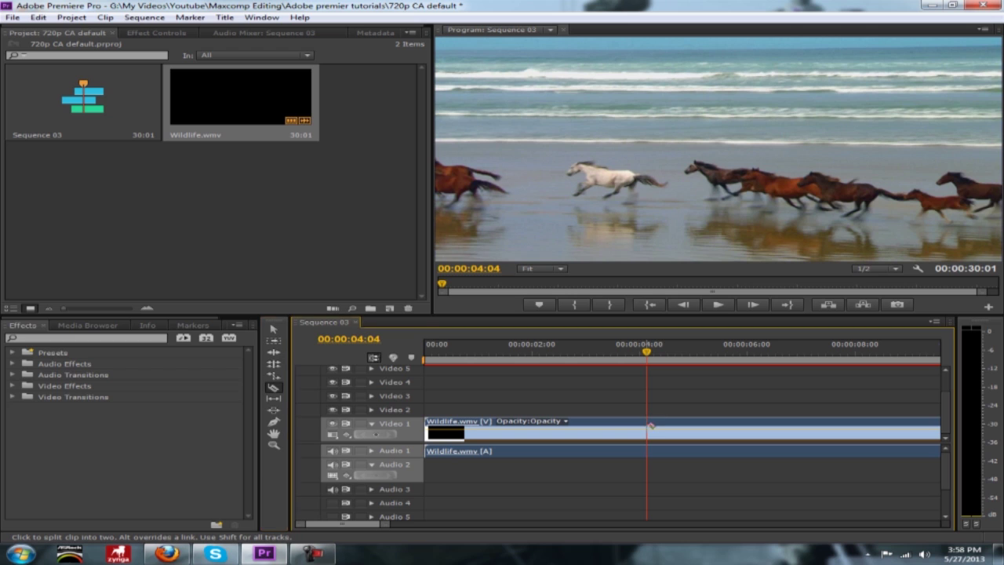
click(274, 331)
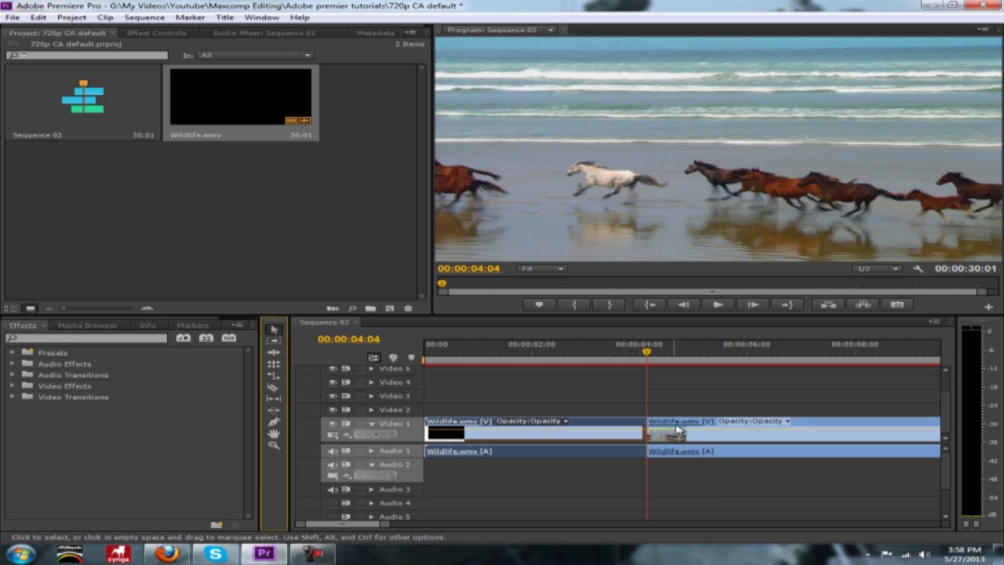
drag(682, 428, 726, 390)
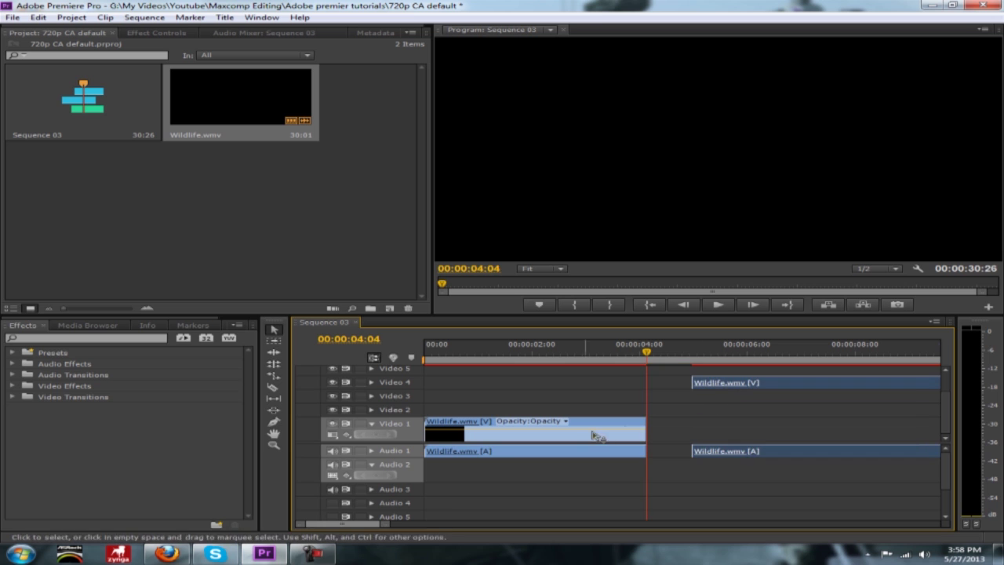
click(614, 361)
Step: Play the sequence from the start to review the cut, then park on the birds clip
key(Home)
click(717, 305)
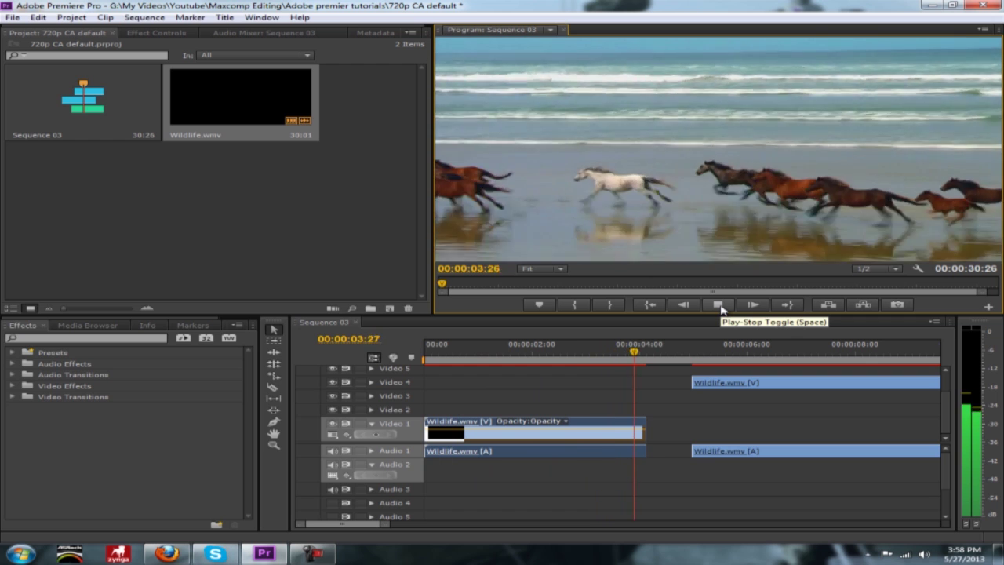
click(720, 308)
click(688, 357)
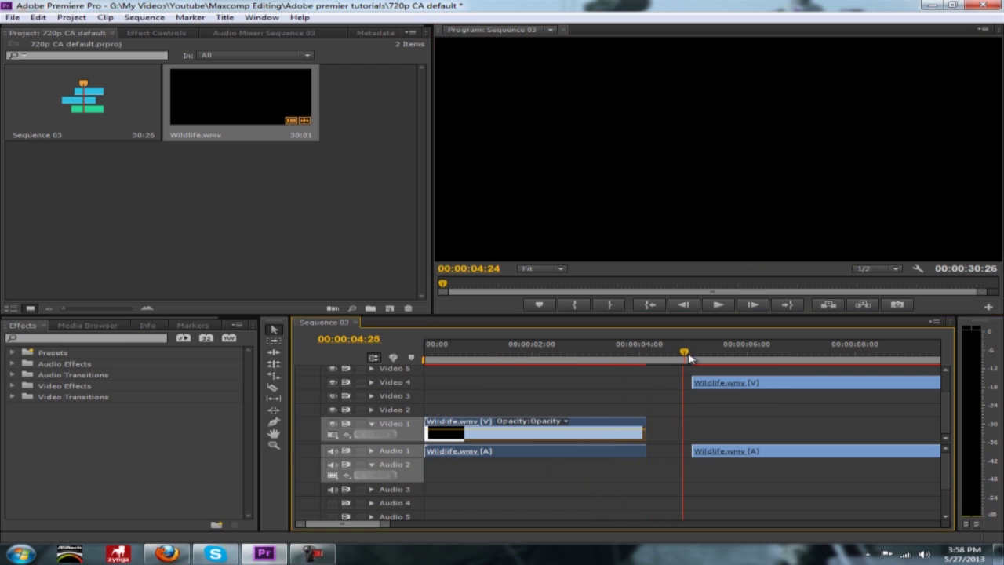
drag(692, 359, 676, 361)
Step: Unlink the first clip's audio and move it down onto Audio 2
click(522, 424)
right_click(480, 428)
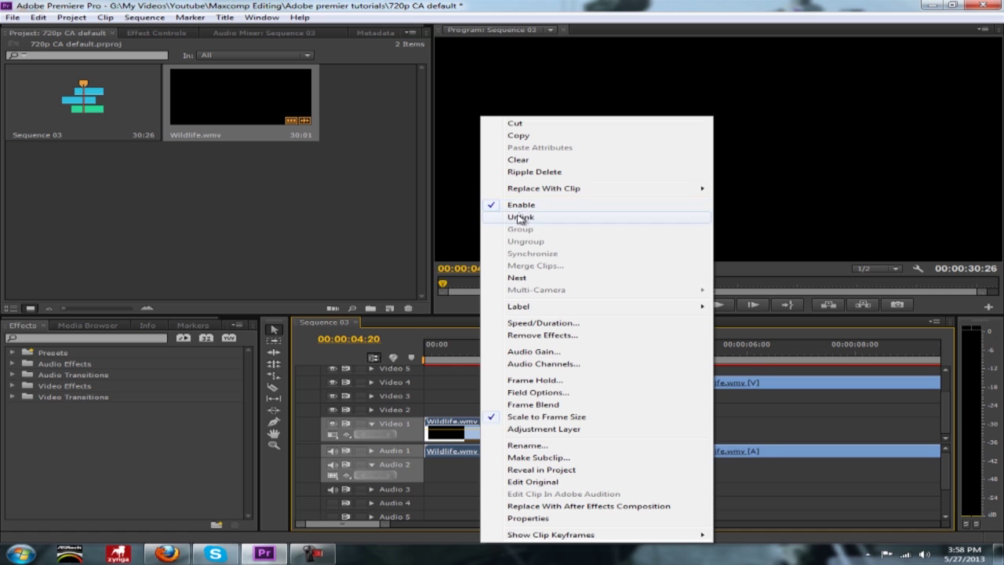
click(521, 217)
drag(498, 460, 475, 459)
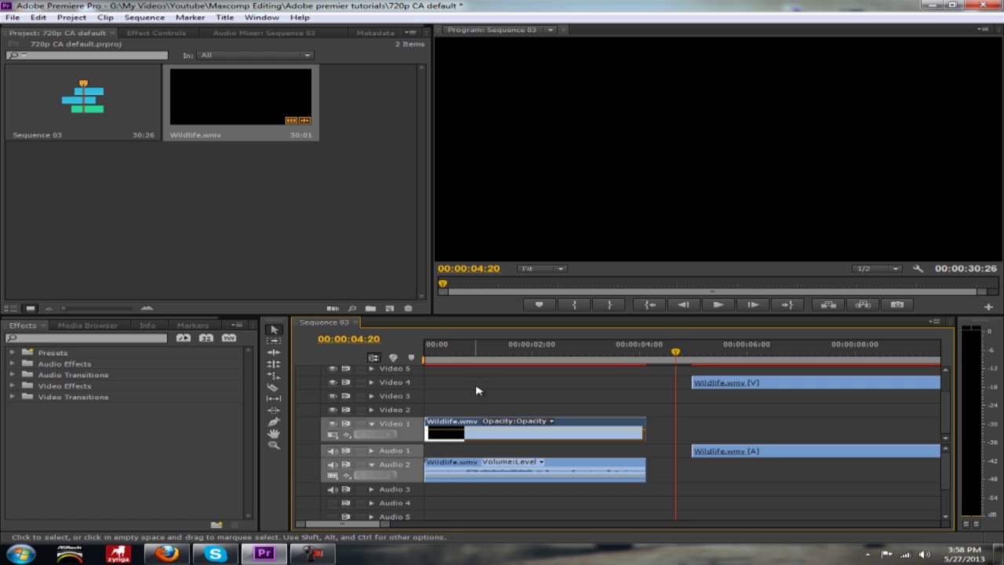
Step: Razor-cut the Audio 2 clip just before 2 seconds and the Video 1 clip near its end
click(477, 390)
click(273, 386)
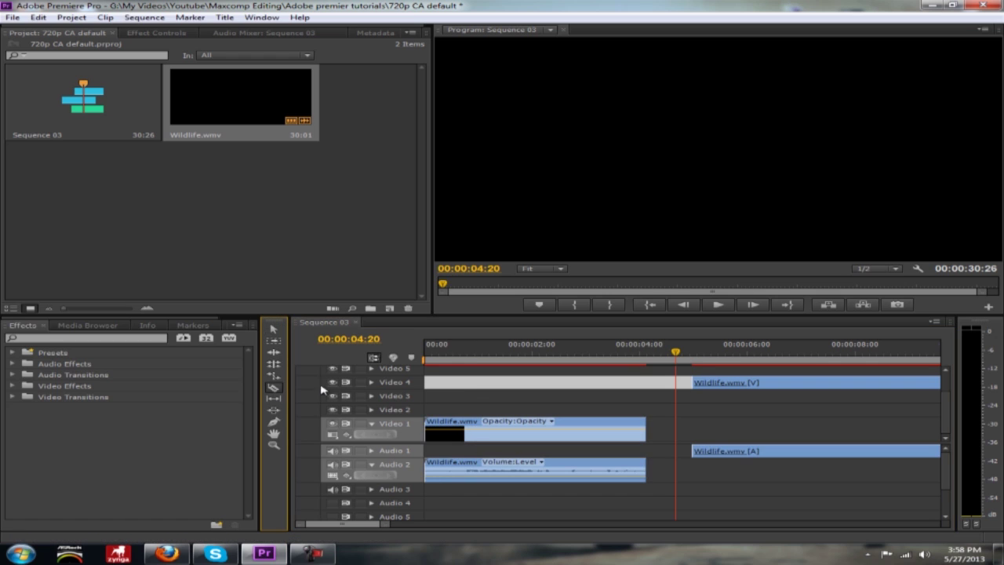
click(523, 469)
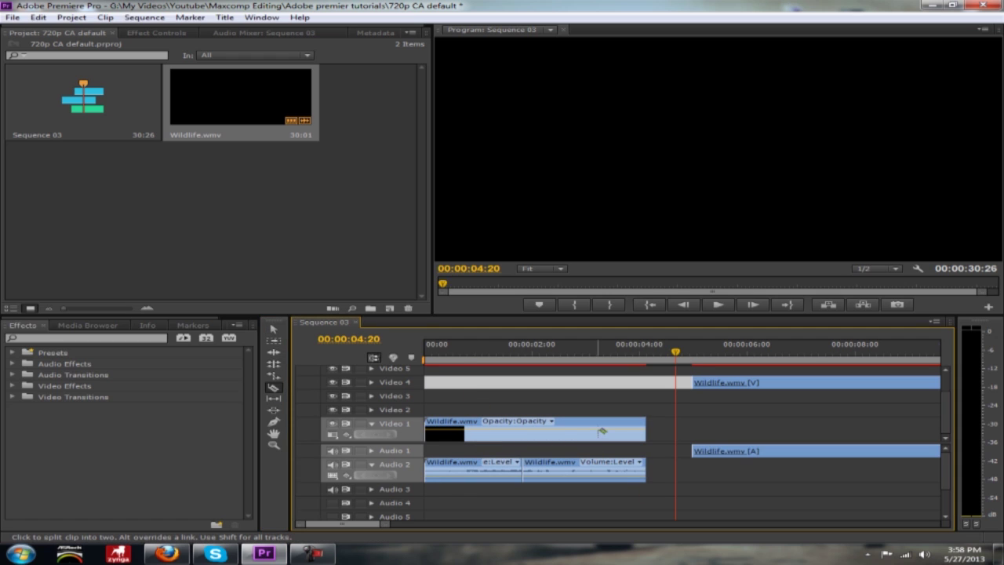
click(599, 428)
Step: Lift the short video end piece onto Video 3, then drag it back toward Video 1
key(v)
click(610, 426)
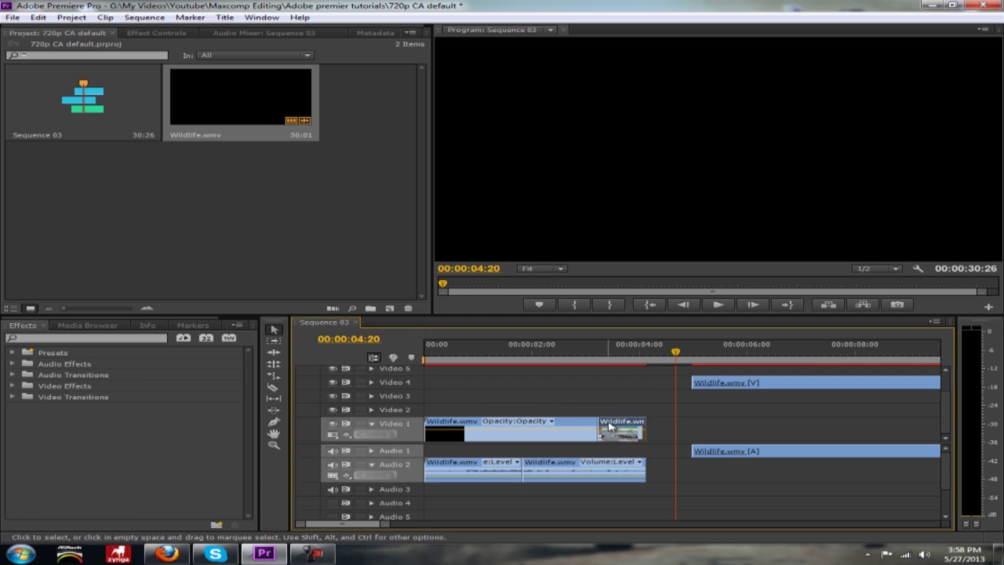
drag(610, 426, 641, 398)
mouse_move(549, 468)
mouse_down()
mouse_move(595, 470)
mouse_move(549, 471)
mouse_up()
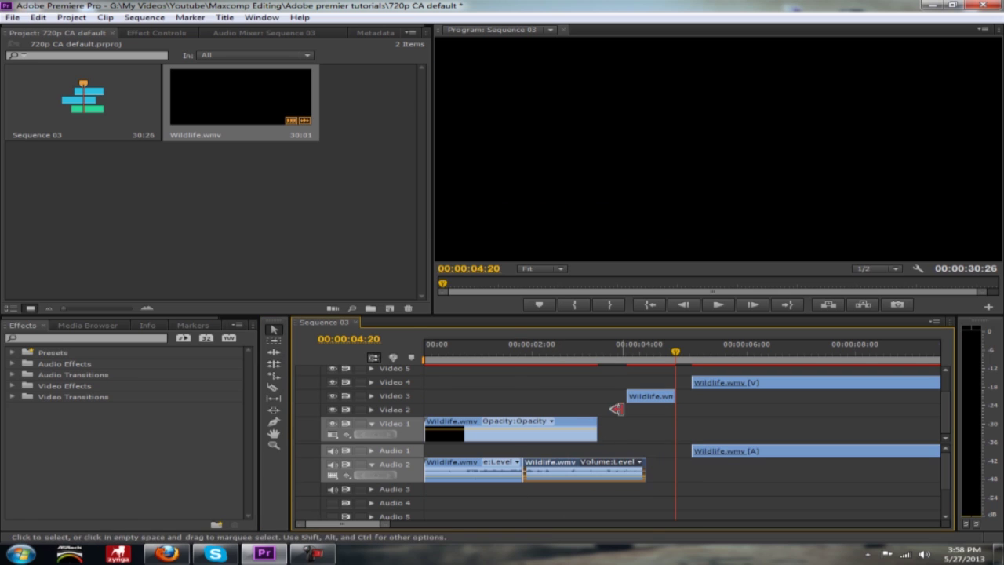
drag(643, 399, 632, 431)
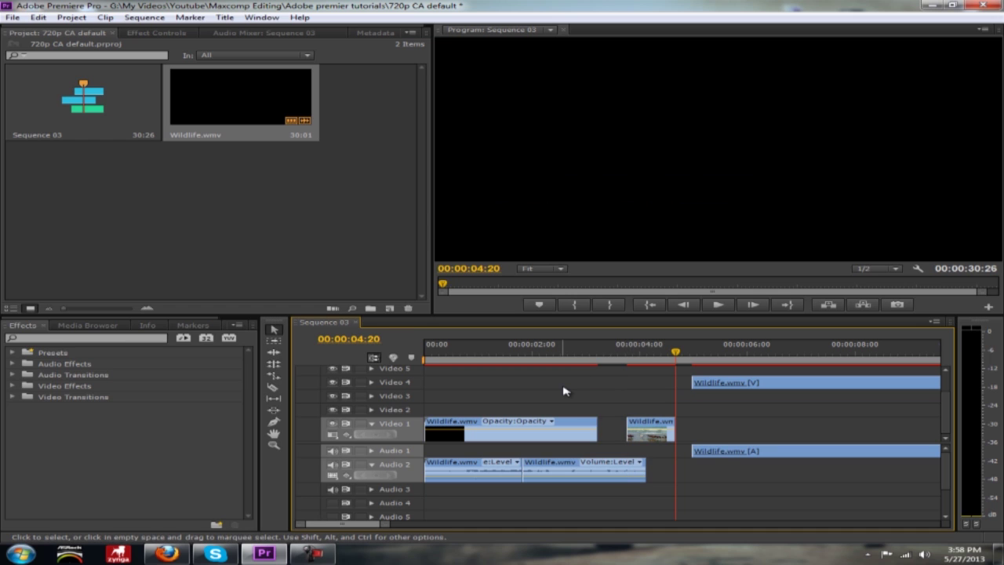
Step: Return the playhead to 00:00:00:00 and play back the edited sequence
drag(579, 351, 427, 351)
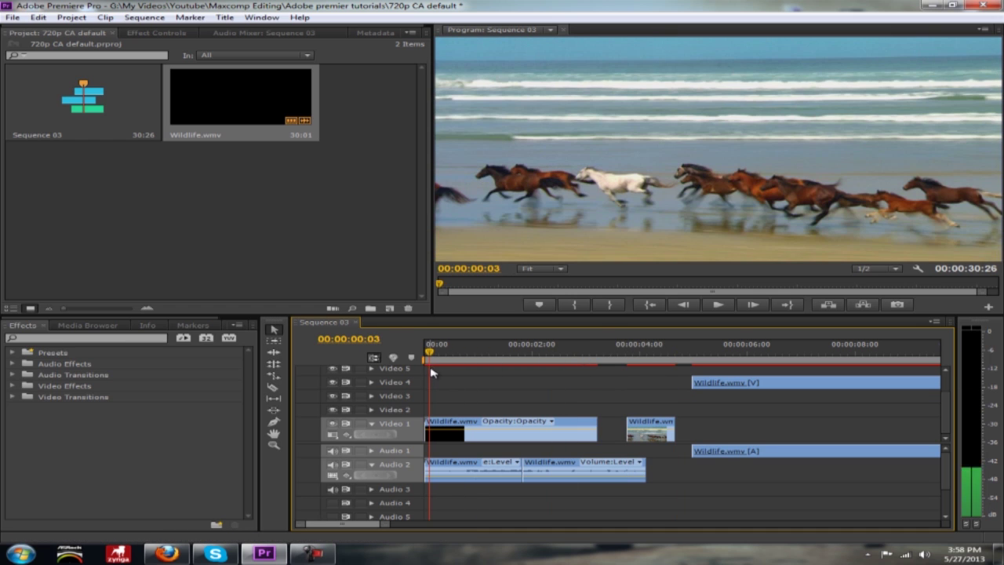
click(719, 305)
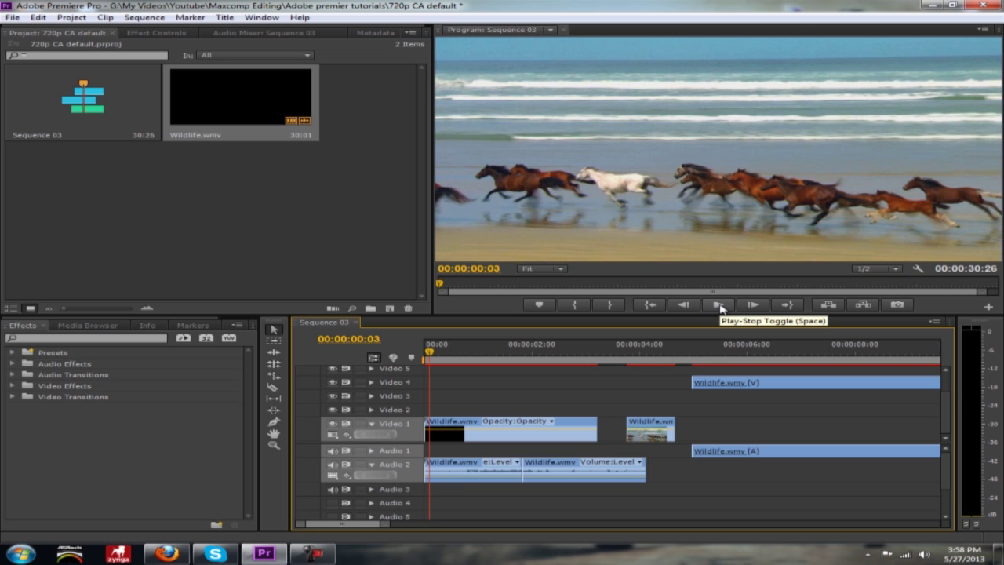